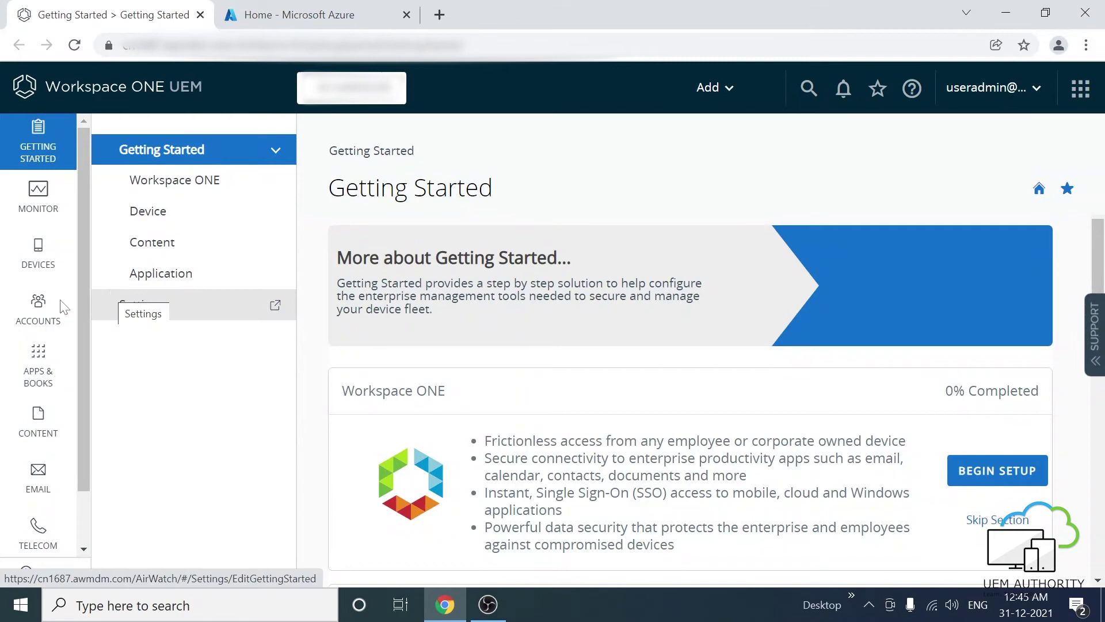
- Navigate to Groups & Settings > All Settings > Enterprise Integration > Directory Services
mouse_move(64, 304)
scroll(69, 345, "down", 1)
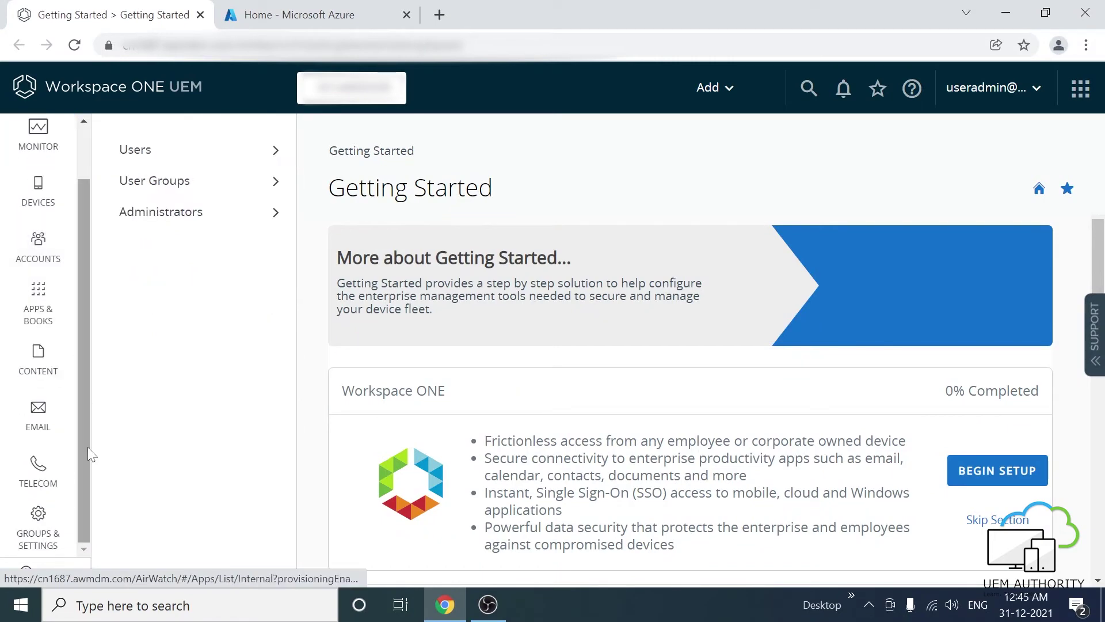
left_click(43, 524)
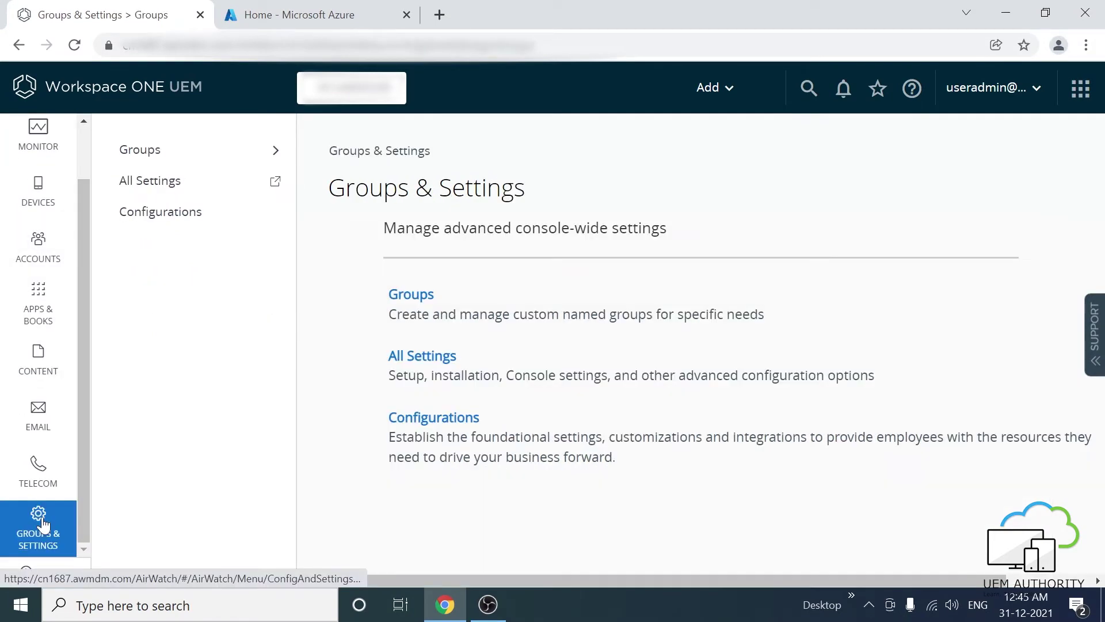
left_click(410, 364)
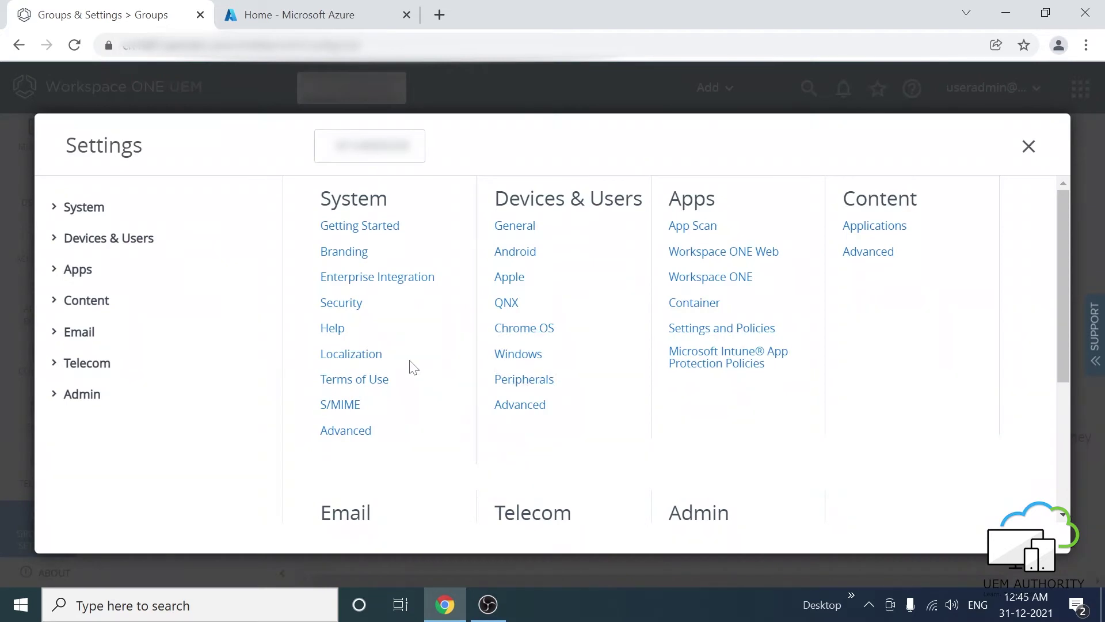
left_click(376, 281)
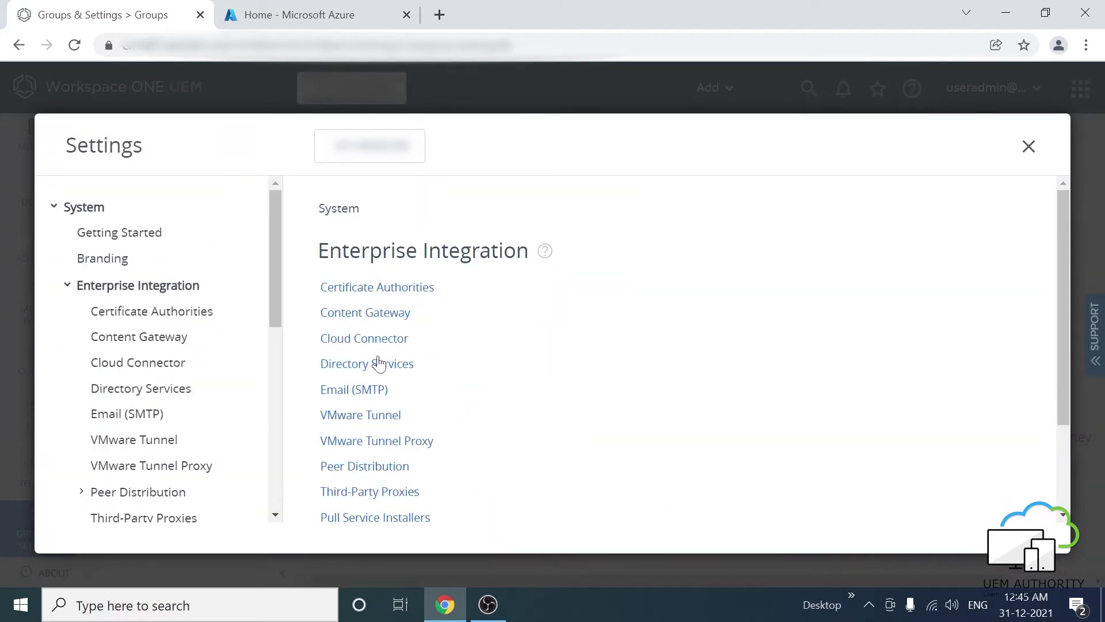
left_click(367, 368)
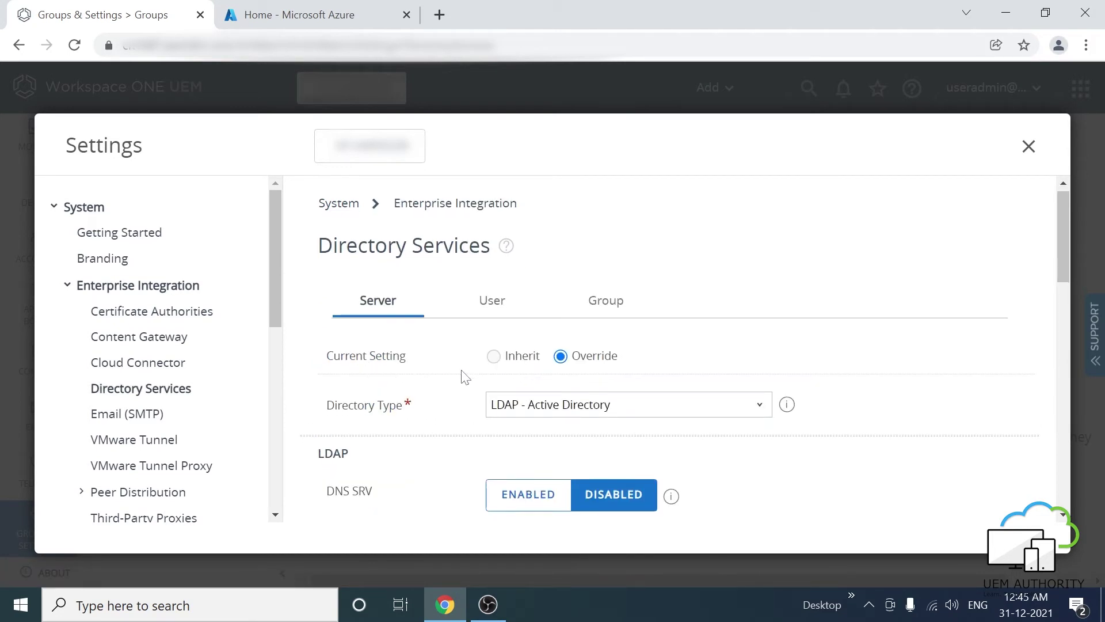
- Set Azure AD Integration to ENABLED in the Directory Services settings
scroll(463, 377, "down", 4)
scroll(466, 377, "down", 5)
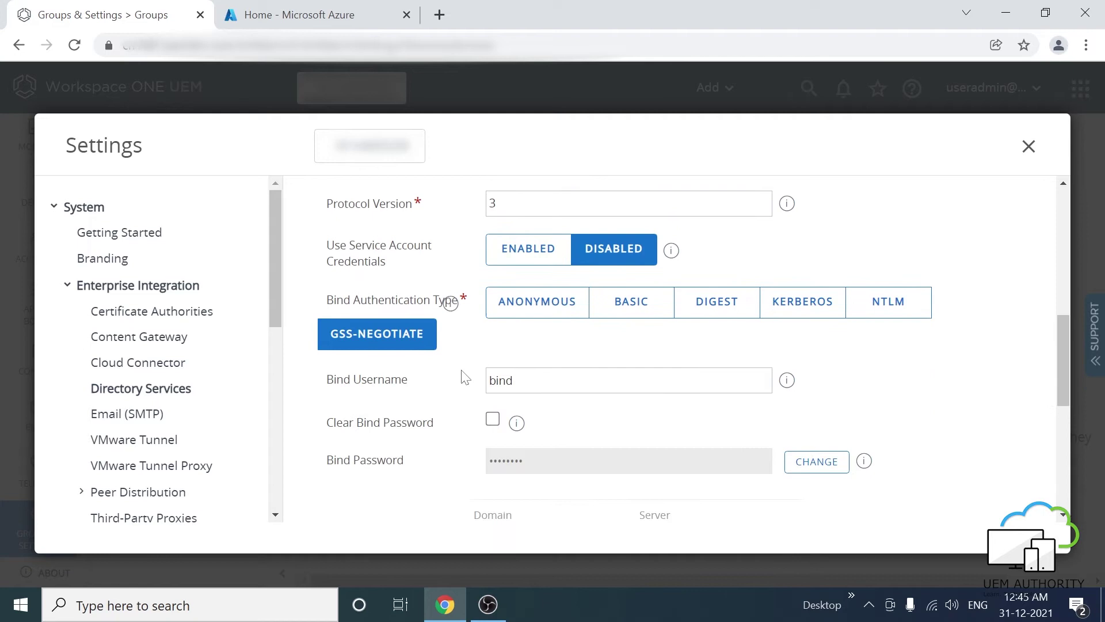
scroll(464, 376, "down", 5)
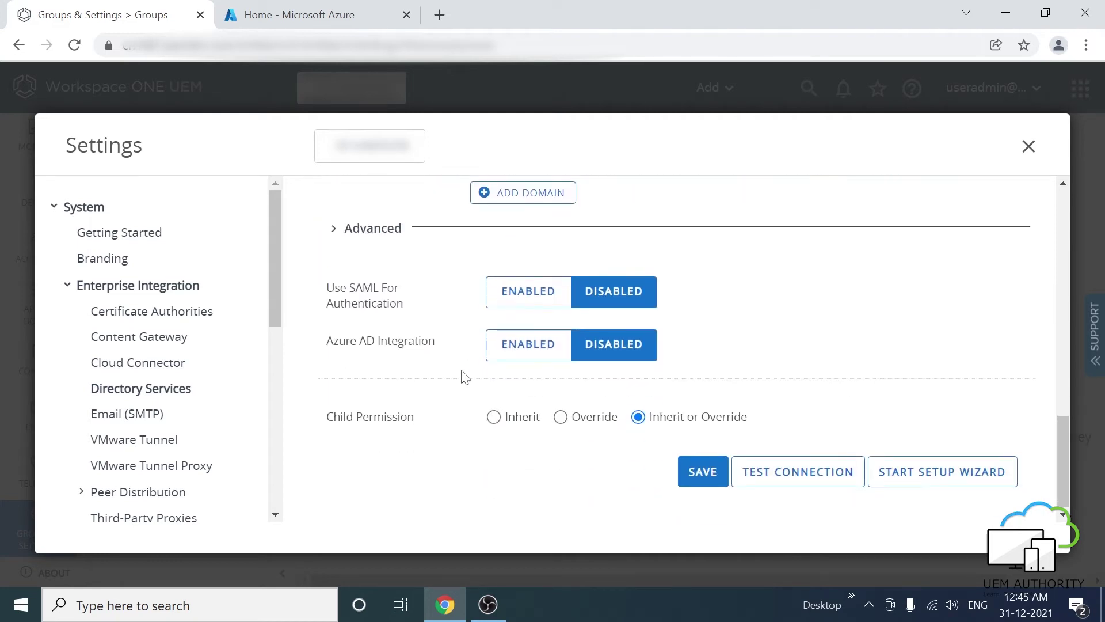
left_click(514, 349)
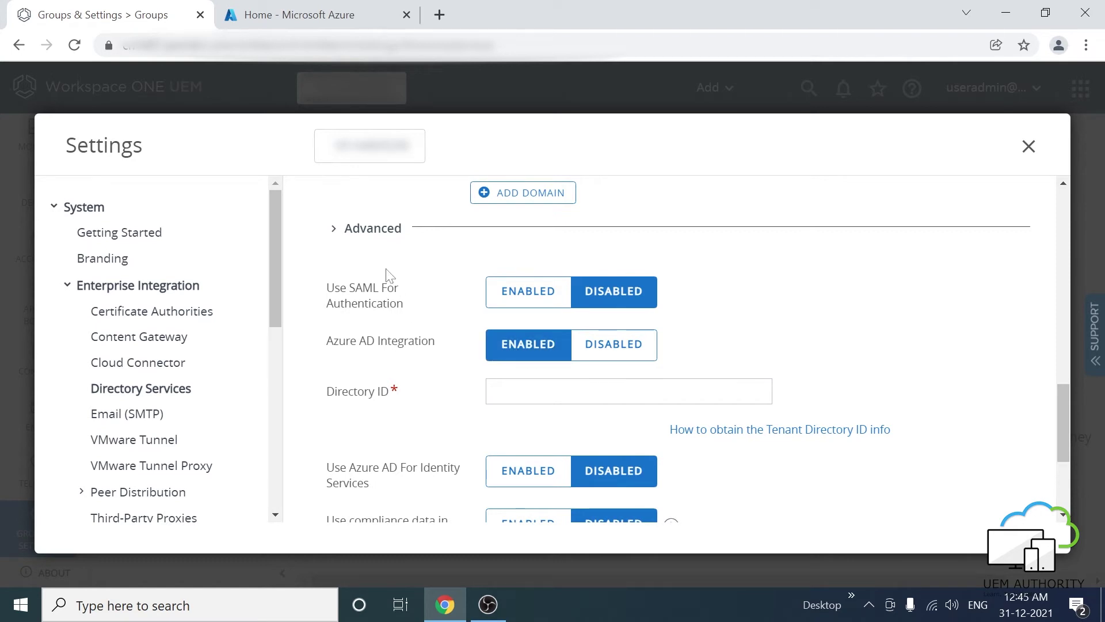
- Copy the Tenant ID from the uemauthority Azure Active Directory Properties page
left_click(318, 18)
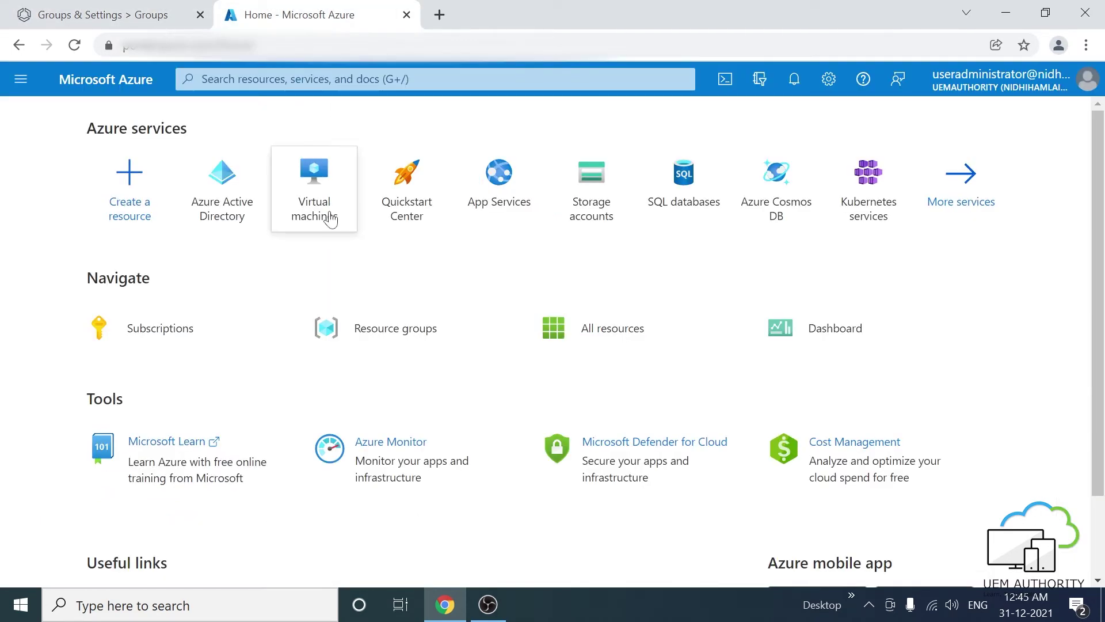
left_click(218, 216)
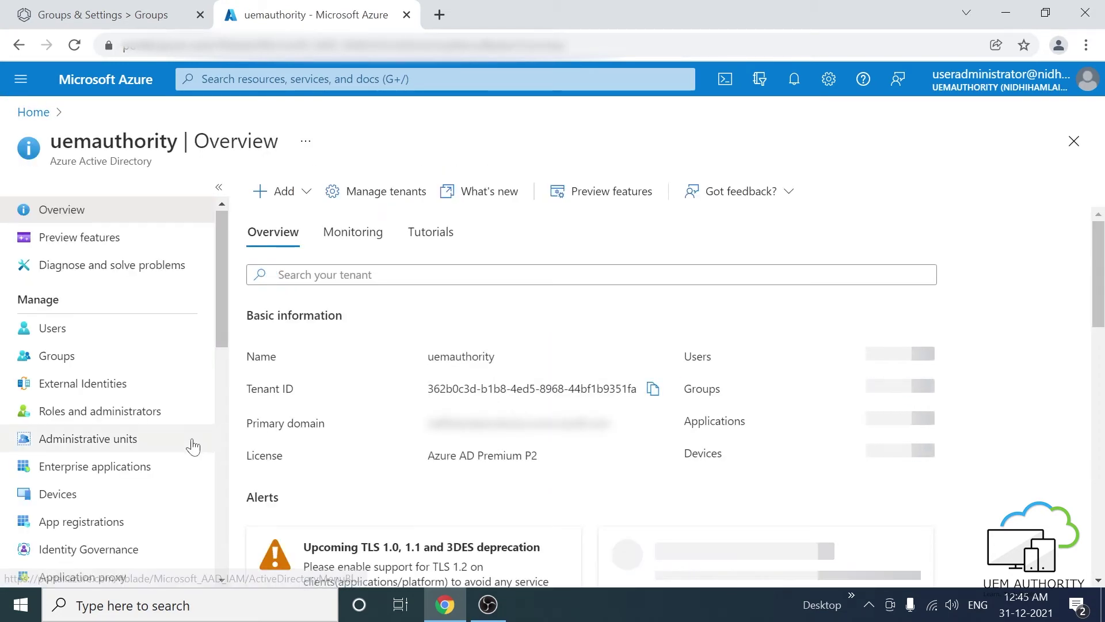
scroll(184, 443, "down", 3)
scroll(178, 441, "down", 3)
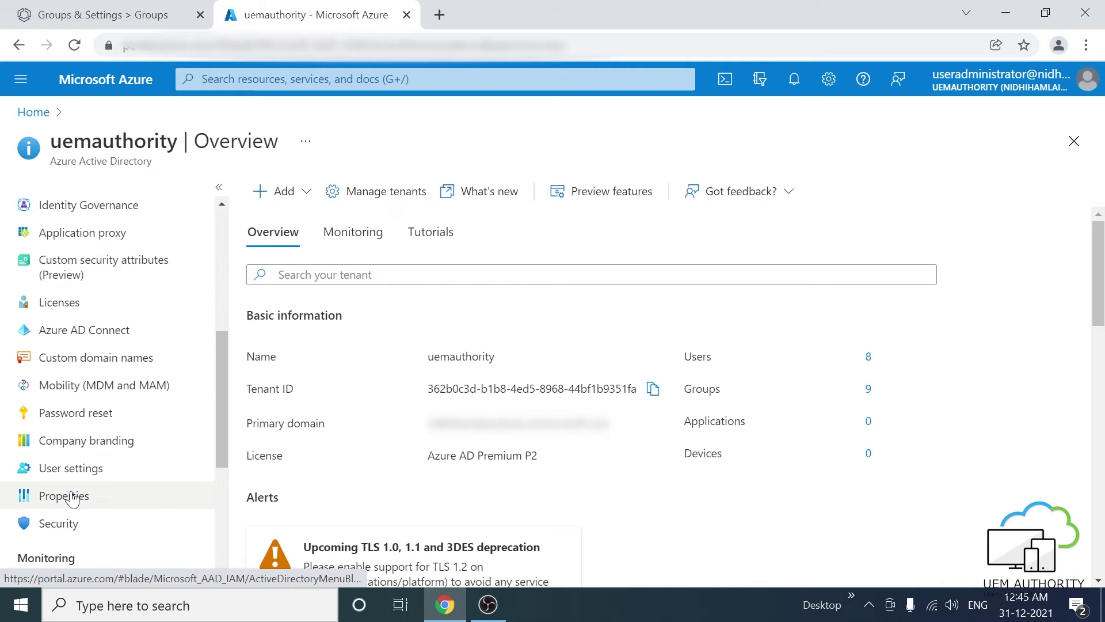
left_click(65, 497)
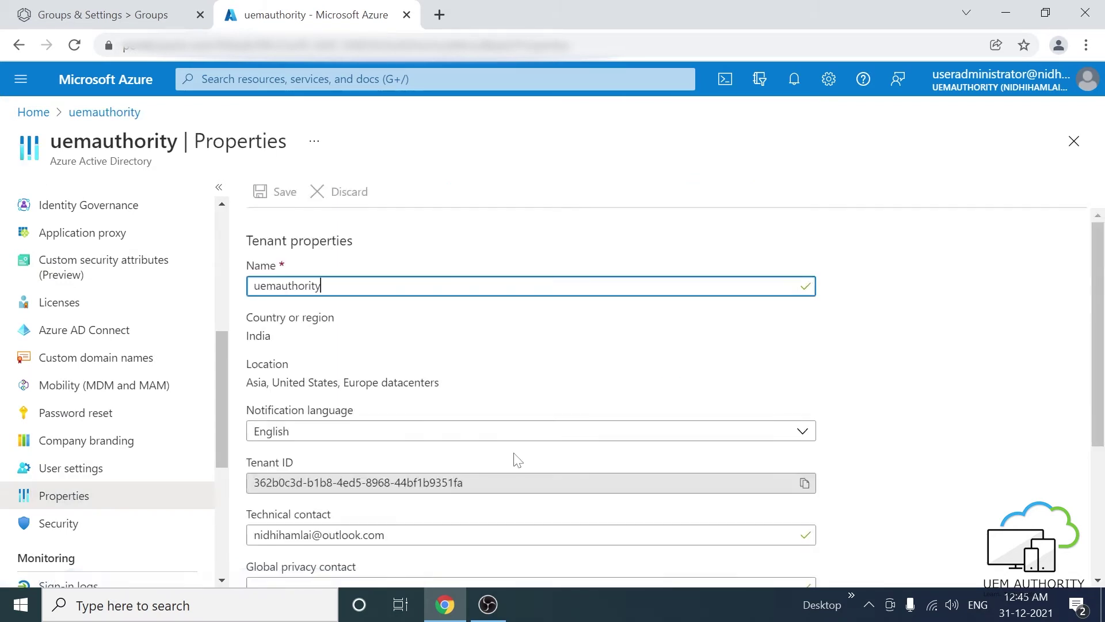
left_click(803, 487)
- Paste the copied Tenant ID into the Workspace ONE Directory ID field
left_click(130, 13)
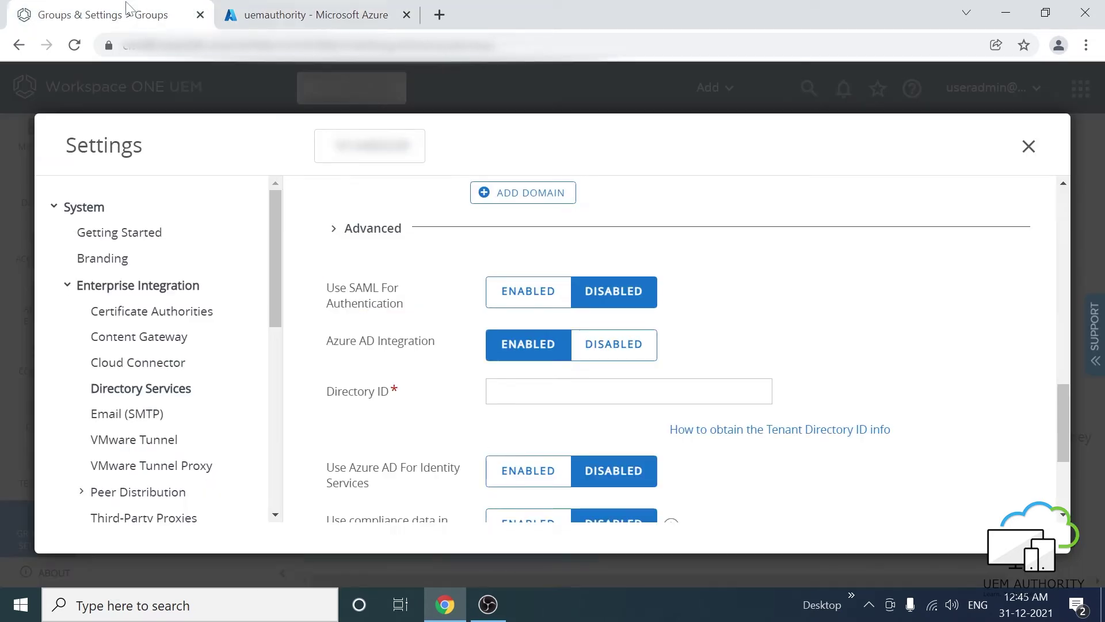
left_click(491, 391)
key("ctrl+v")
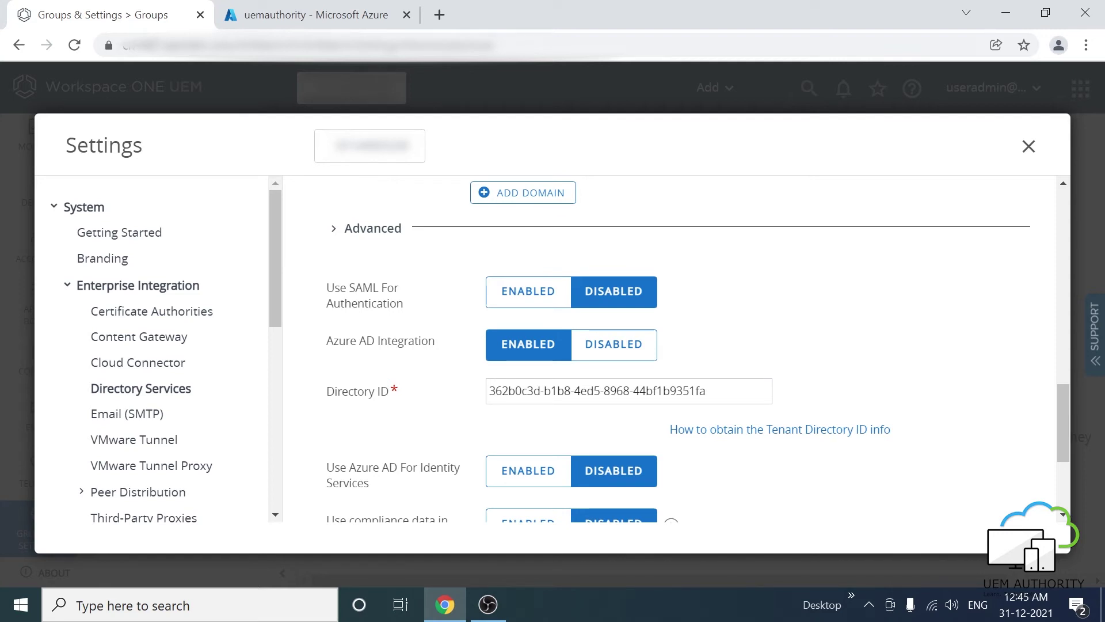
- Enable Use Azure AD For Identity Services and select the MDM discovery URL
scroll(397, 403, "down", 1)
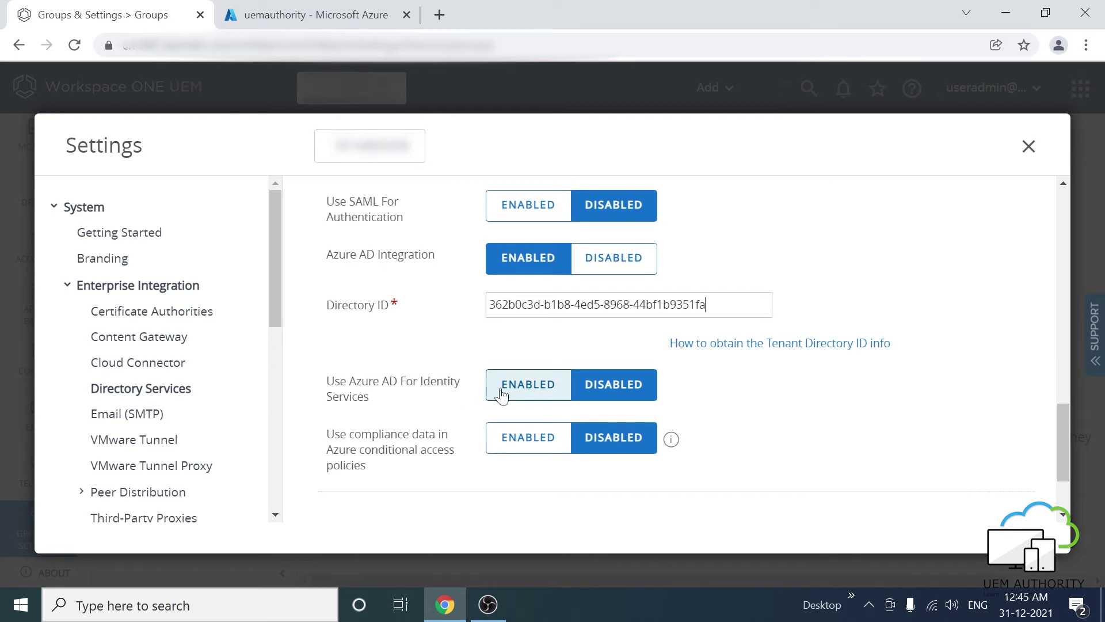
left_click(501, 387)
scroll(389, 386, "down", 2)
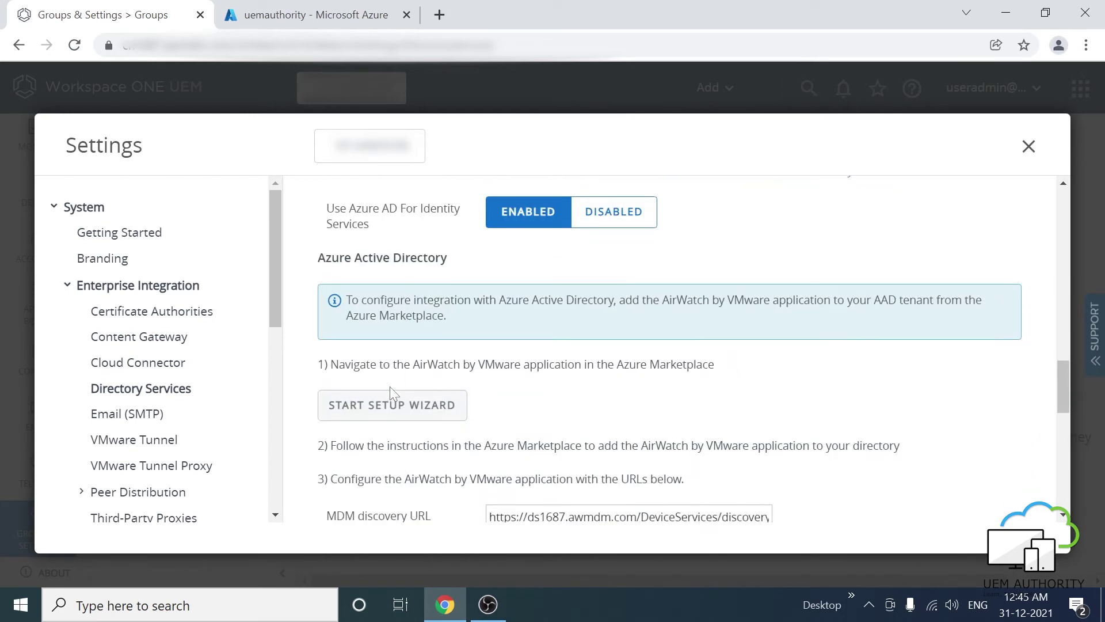
scroll(389, 386, "down", 2)
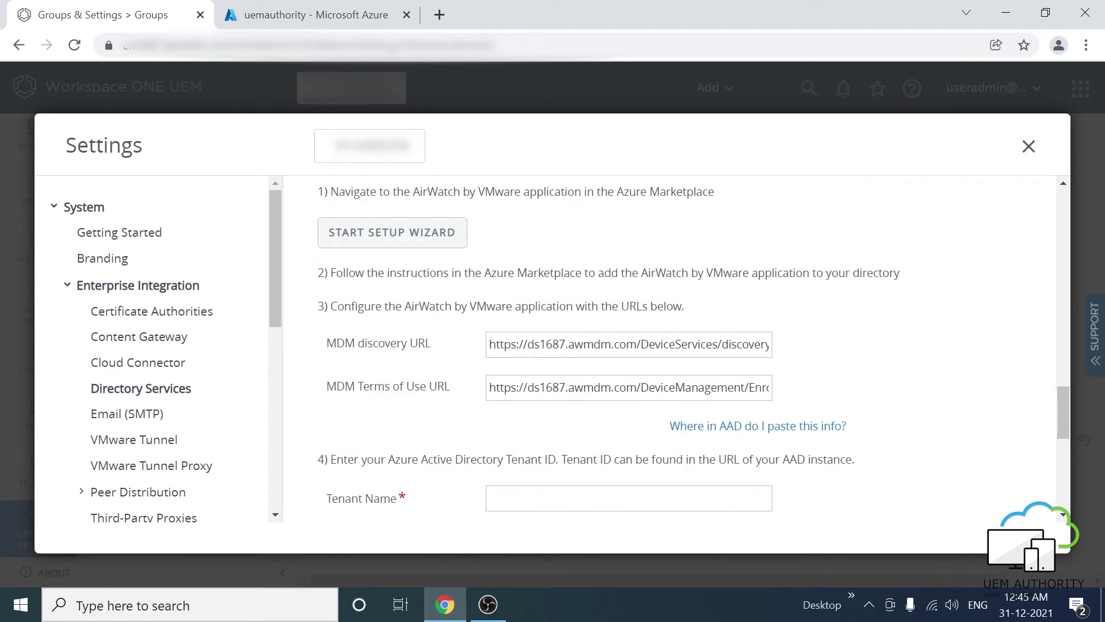
left_click(629, 344)
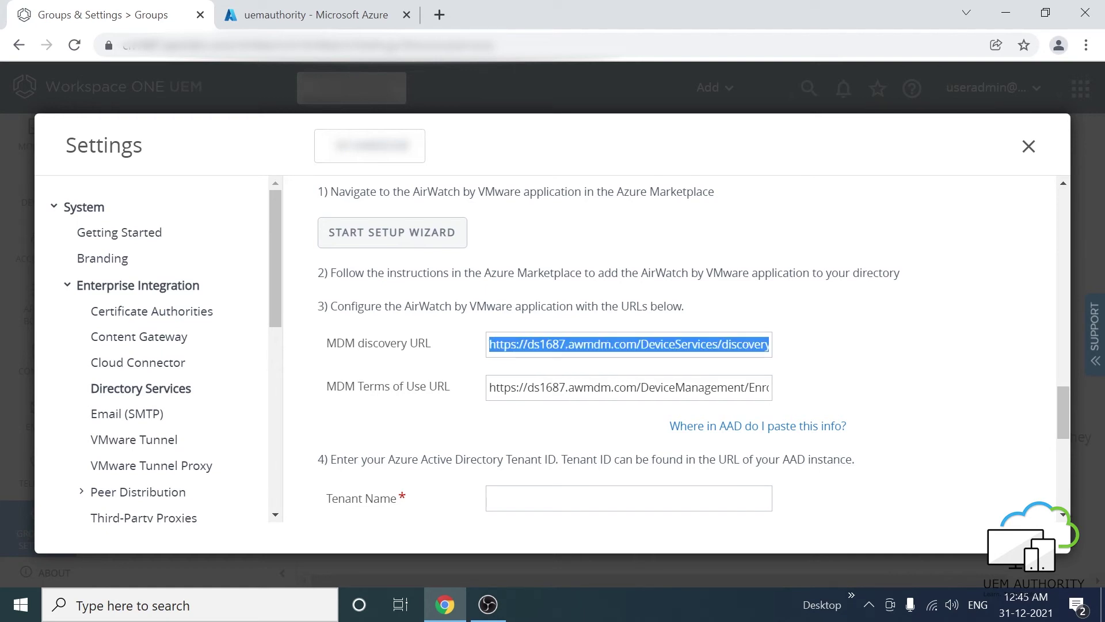
- Open a new Notepad note and paste the MDM discovery URL on line 1
key("super+r")
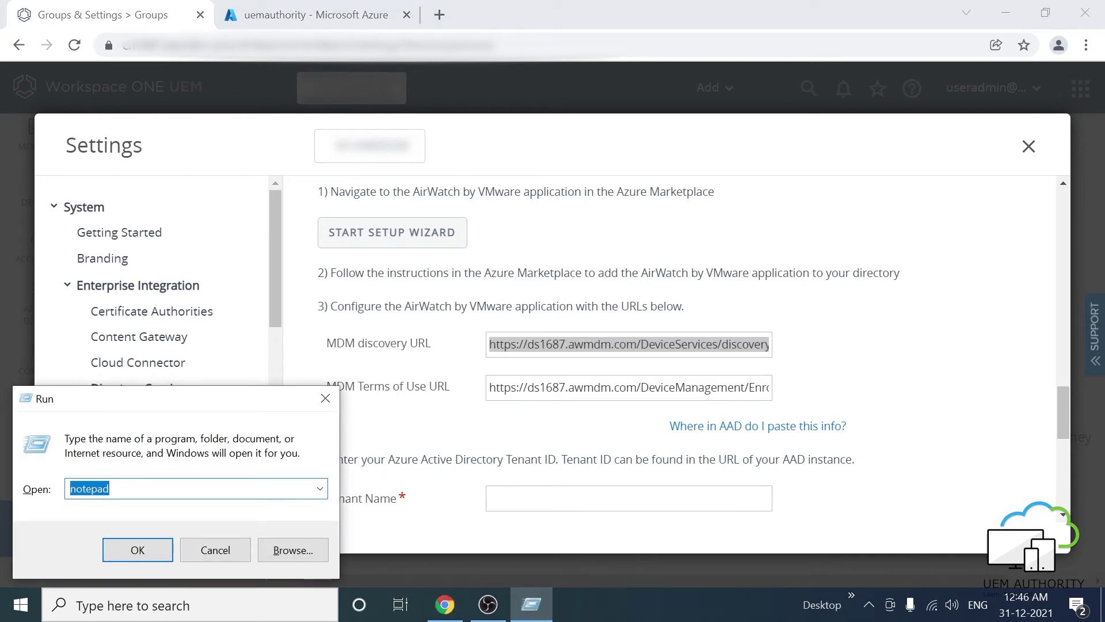
key("Return")
key("ctrl+v")
key("Return")
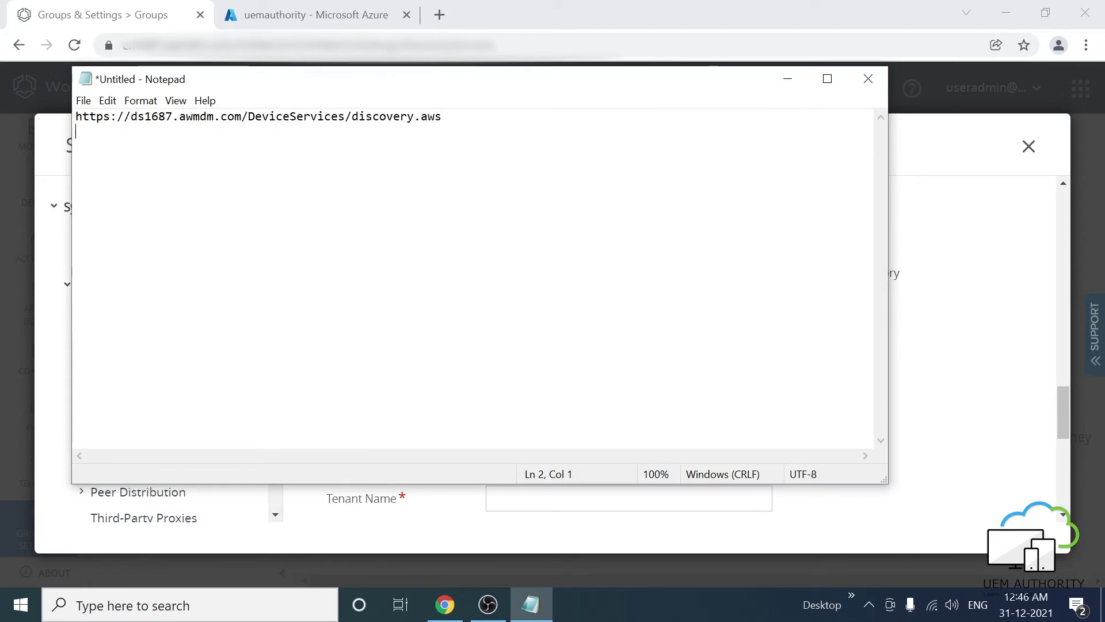
- Copy the MDM Terms of Use URL from Workspace ONE into the note's second line
key("alt+Tab")
double_click(545, 387)
key("ctrl+a")
key("ctrl+c")
key("alt+Tab")
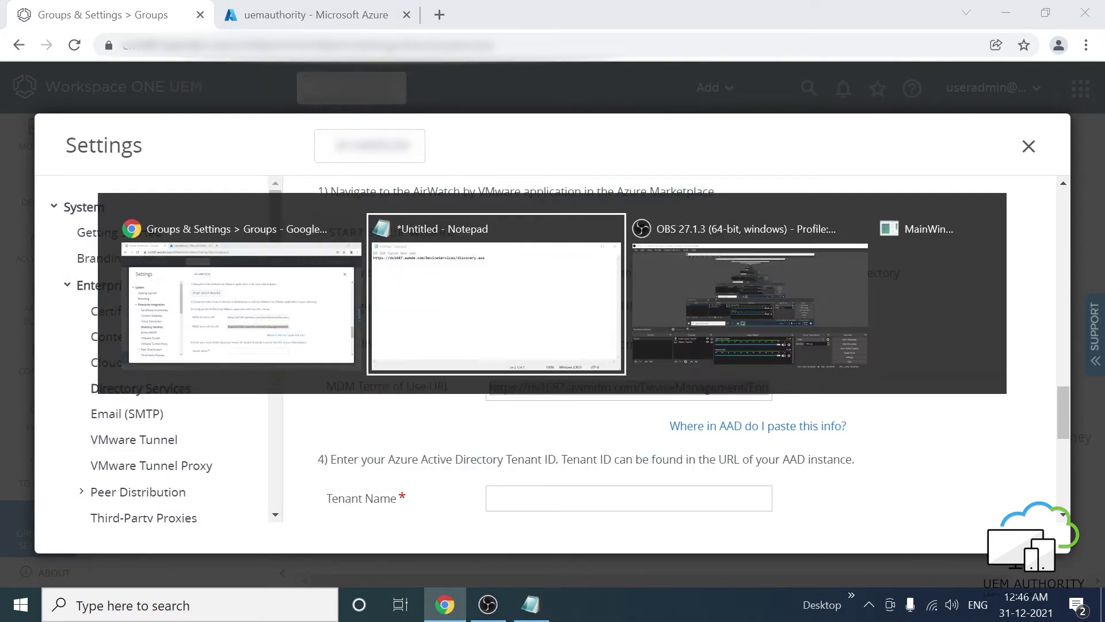
key("ctrl+v")
key("Return")
key("Return")
key("alt+Tab")
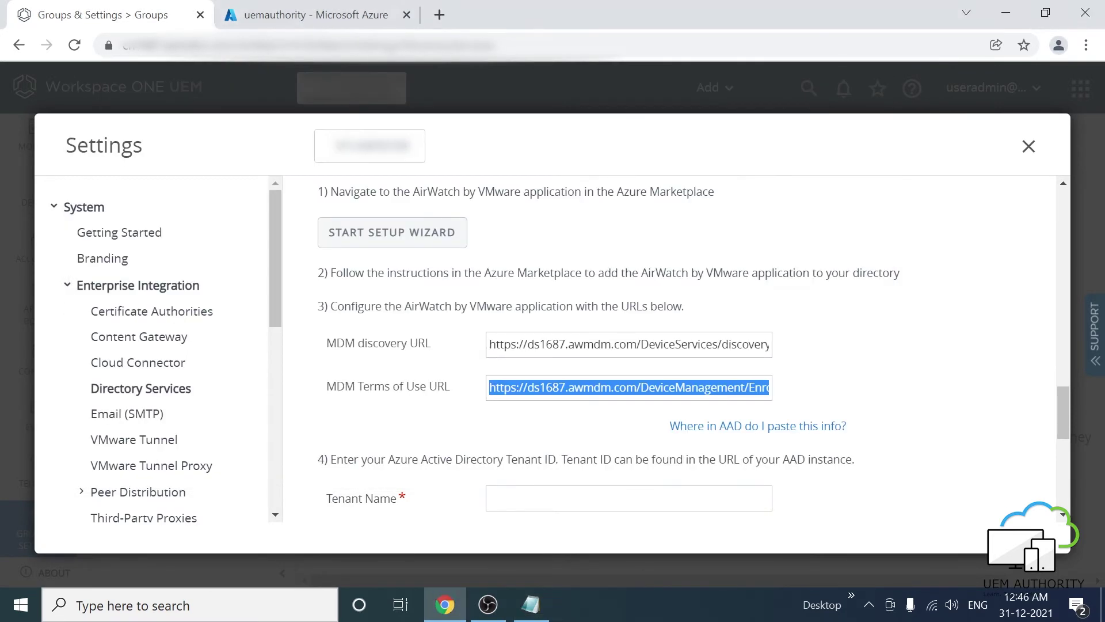
- Enter uemauthority as the Azure AD Tenant Name and save the Directory Services settings
left_click(495, 499)
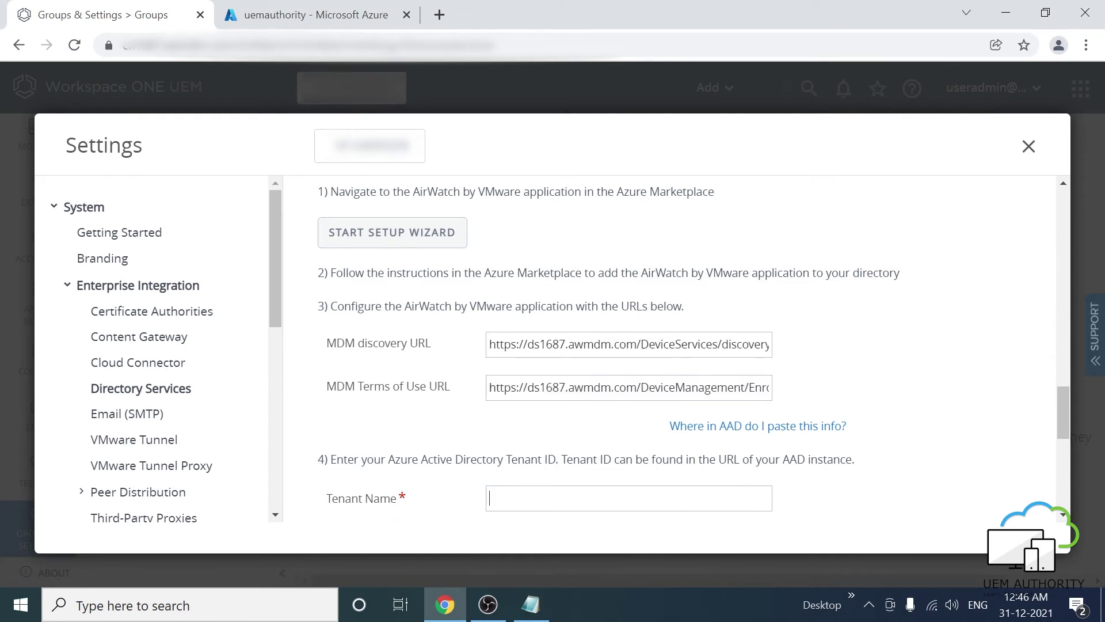
key("ctrl+v")
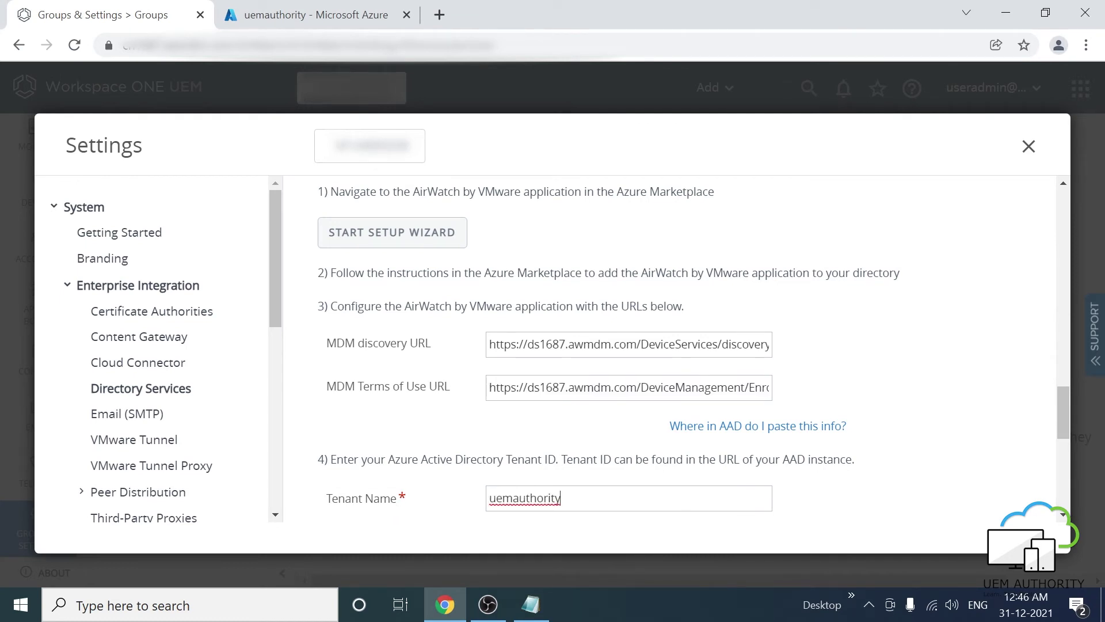
scroll(477, 489, "down", 4)
scroll(466, 482, "down", 3)
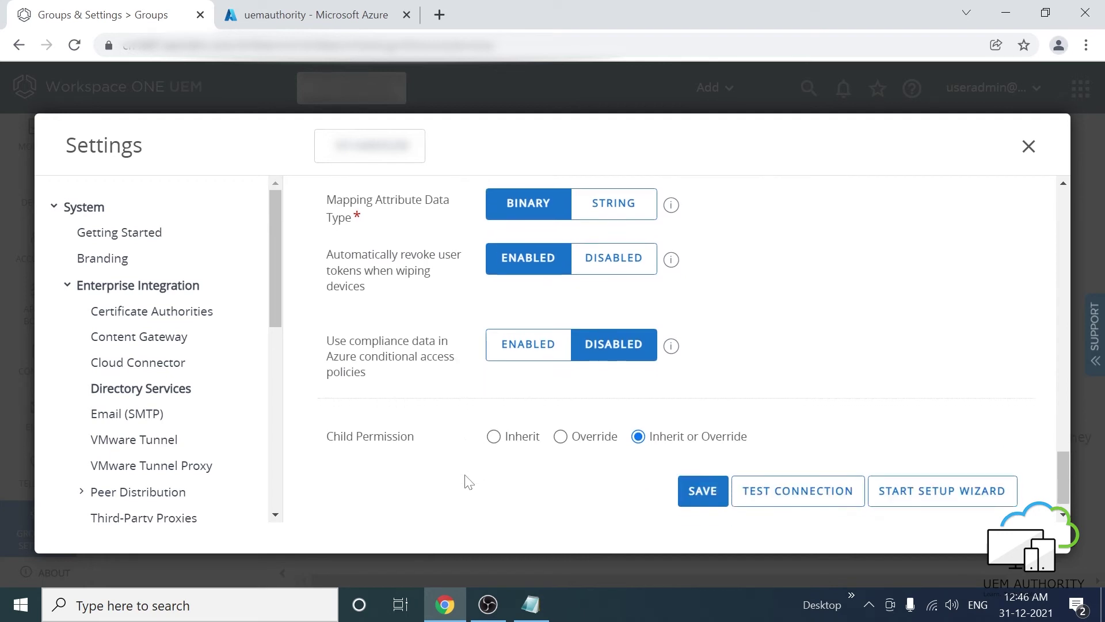
left_click(692, 475)
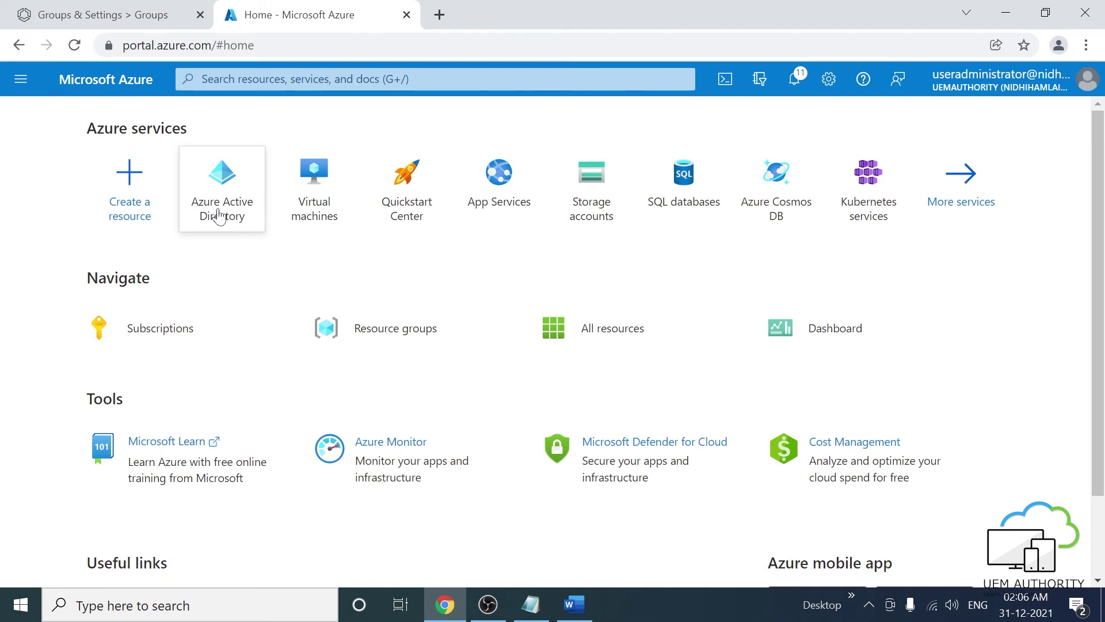
- Add the AirWatch by VMware application under uemauthority's Mobility (MDM and MAM) and return to the list
left_click(219, 216)
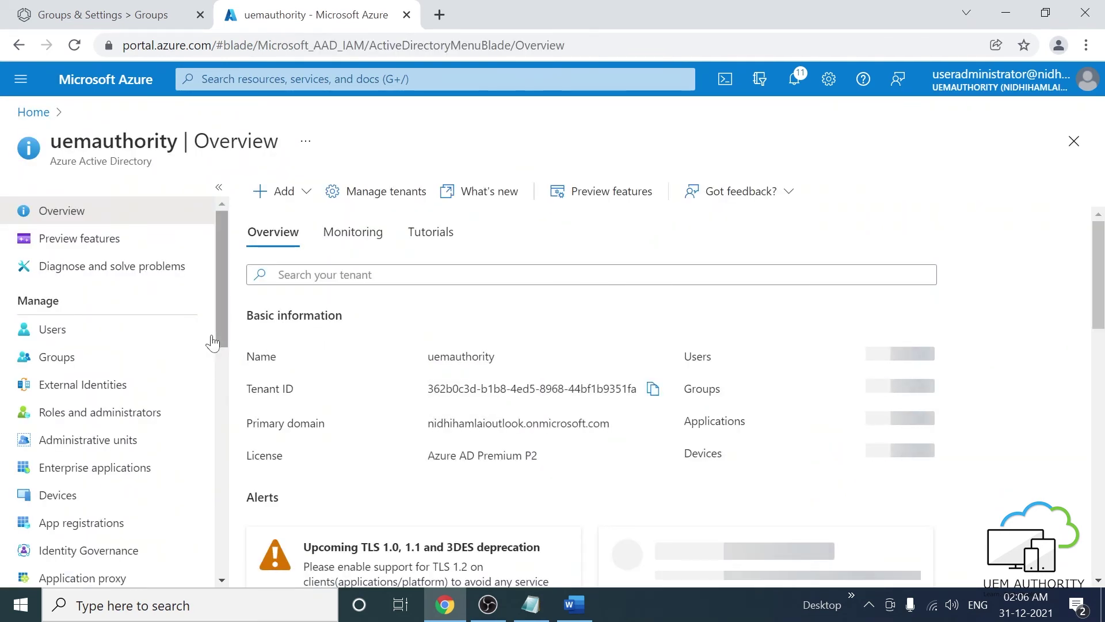
scroll(219, 316, "down", 3)
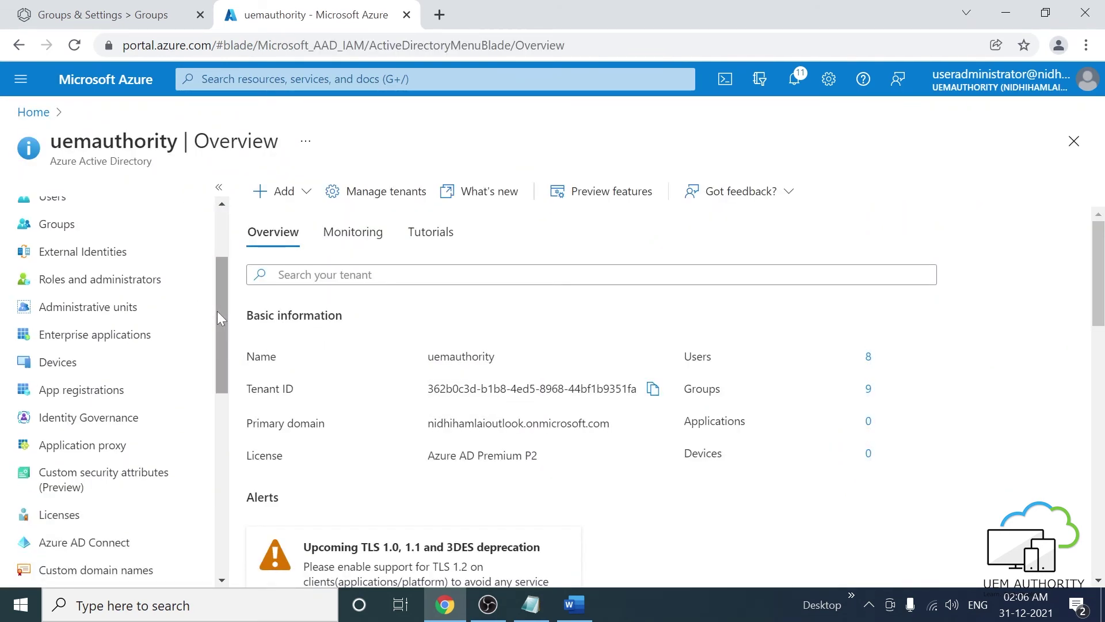
left_click(124, 560)
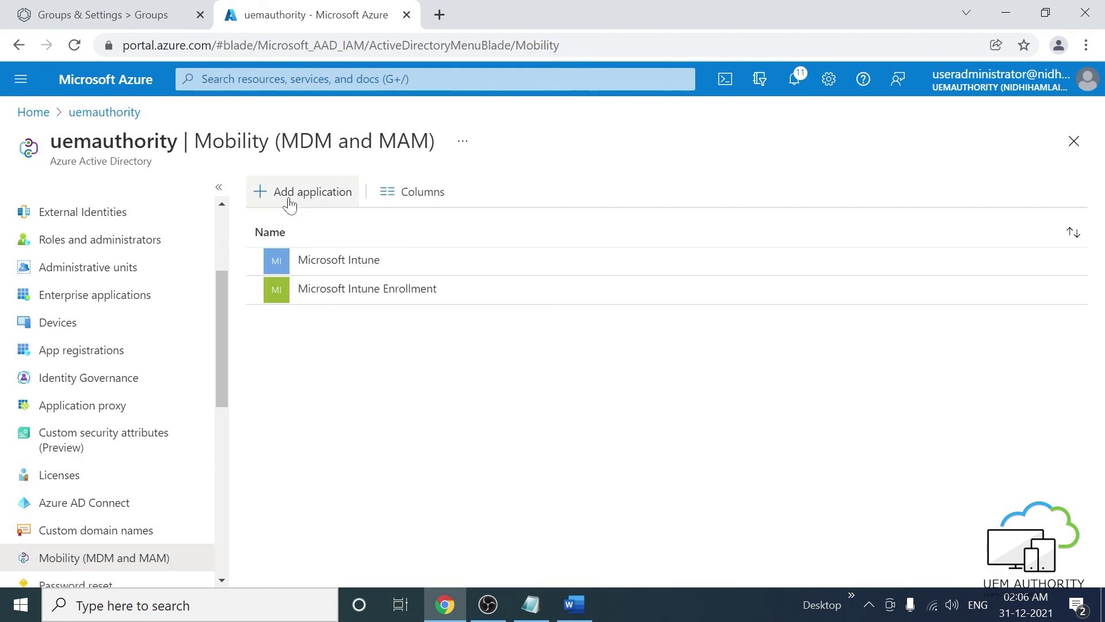
left_click(297, 199)
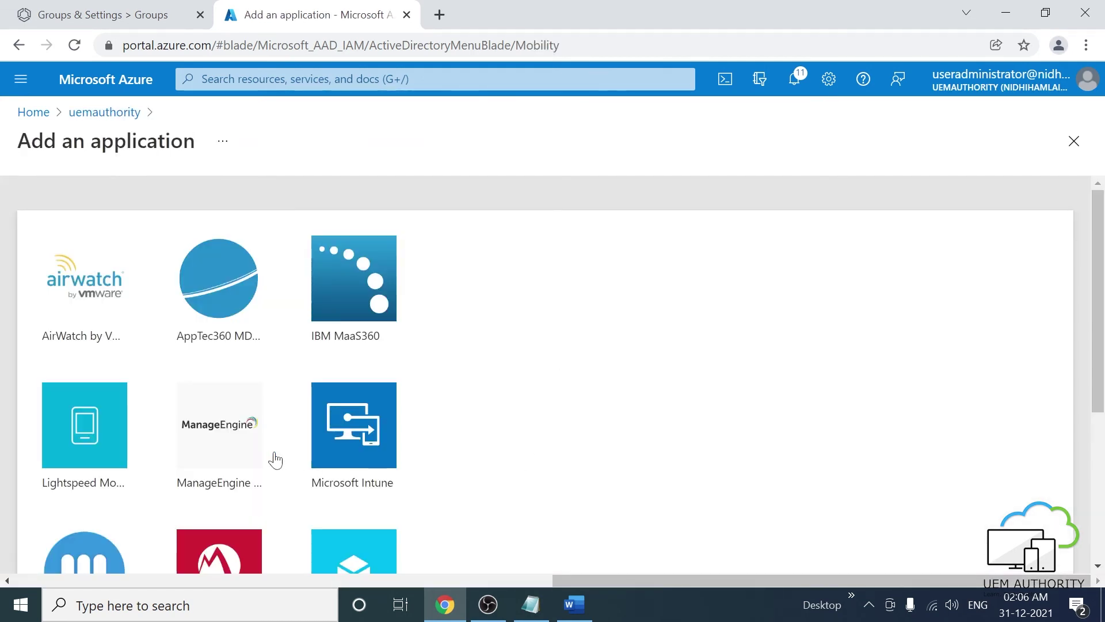
left_click(70, 294)
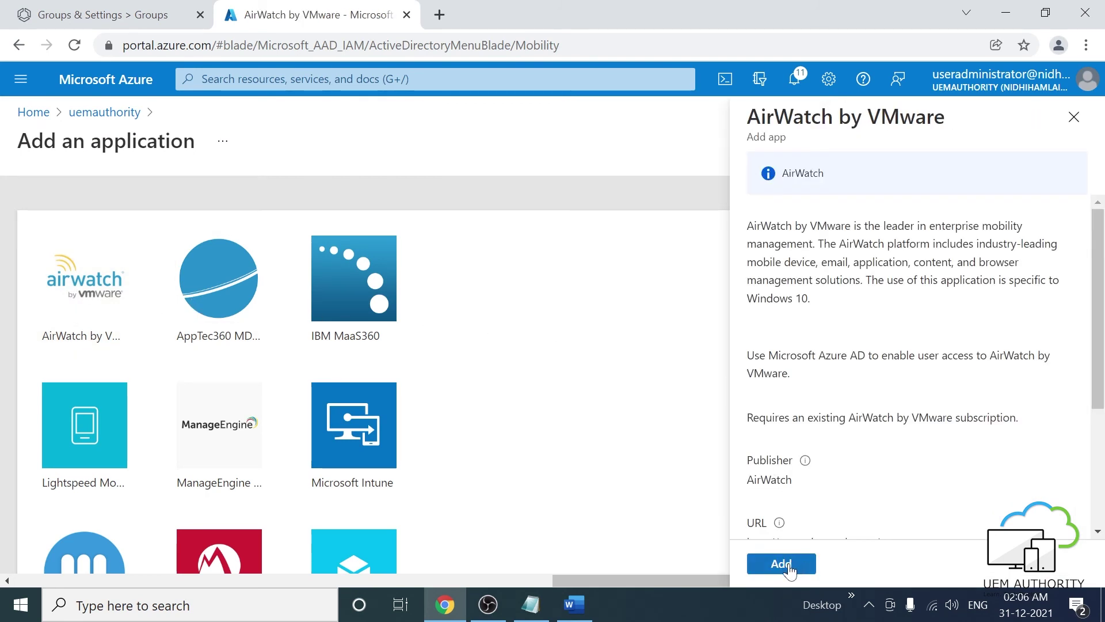
left_click(797, 565)
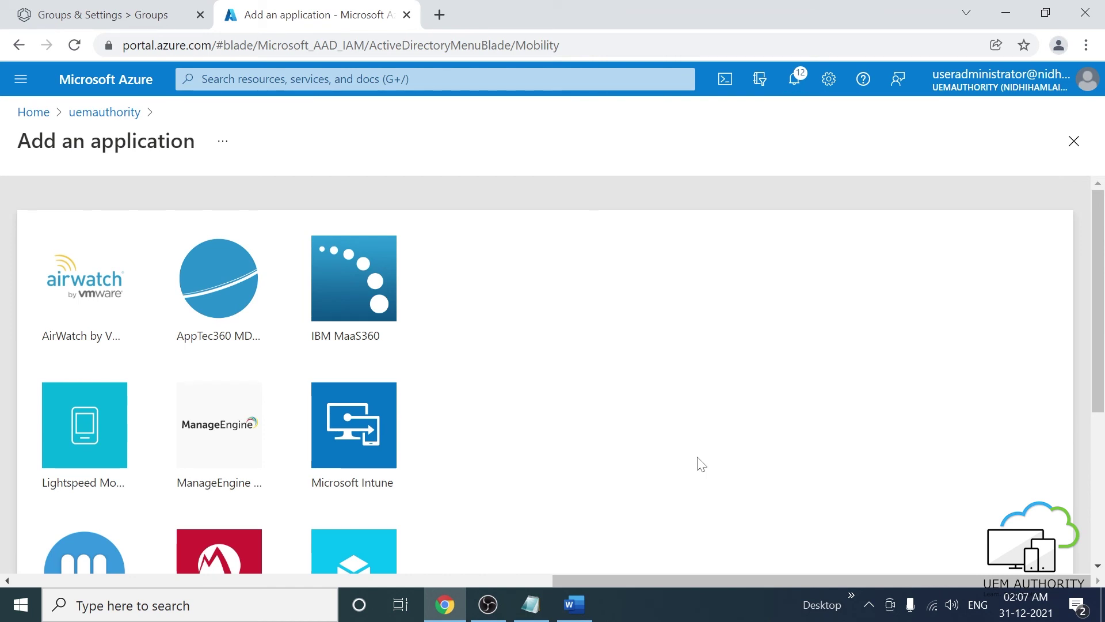
left_click(86, 113)
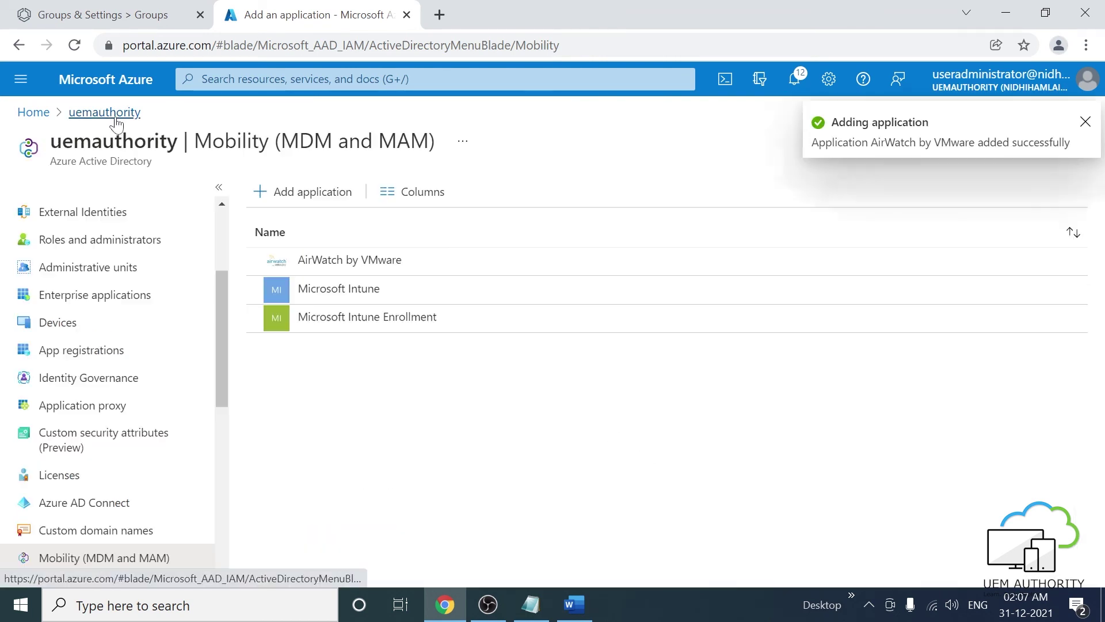
- Replace AirWatch by VMware's MDM terms of use URL with the ds1687 URL from Notepad
left_click(366, 266)
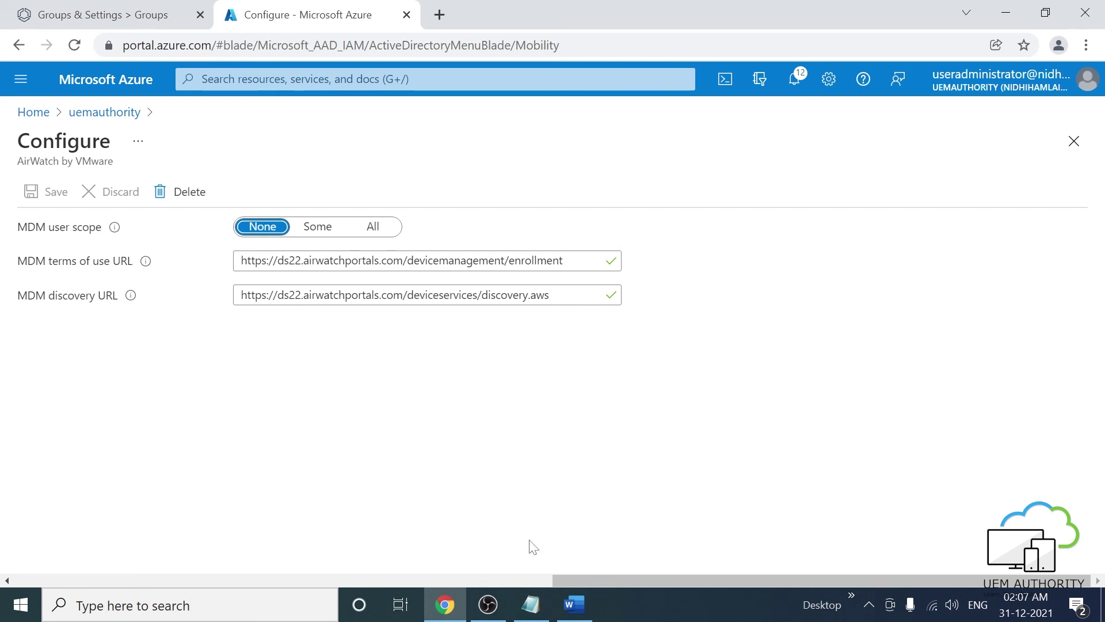
left_click(531, 605)
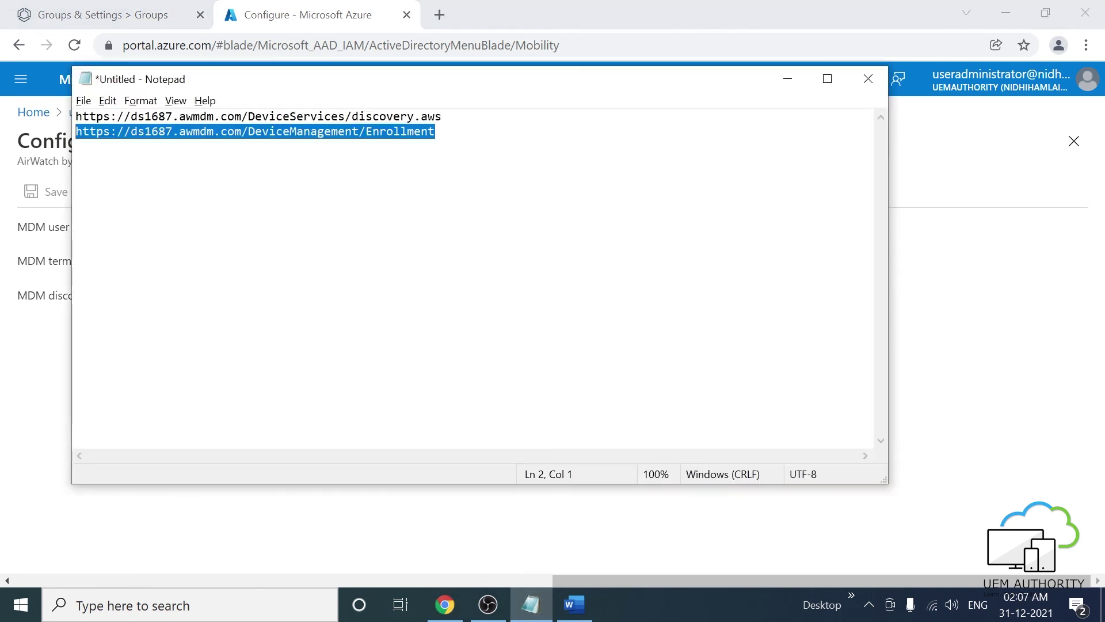
right_click(411, 130)
left_click(452, 182)
key("alt+Tab")
triple_click(542, 259)
key("ctrl+v")
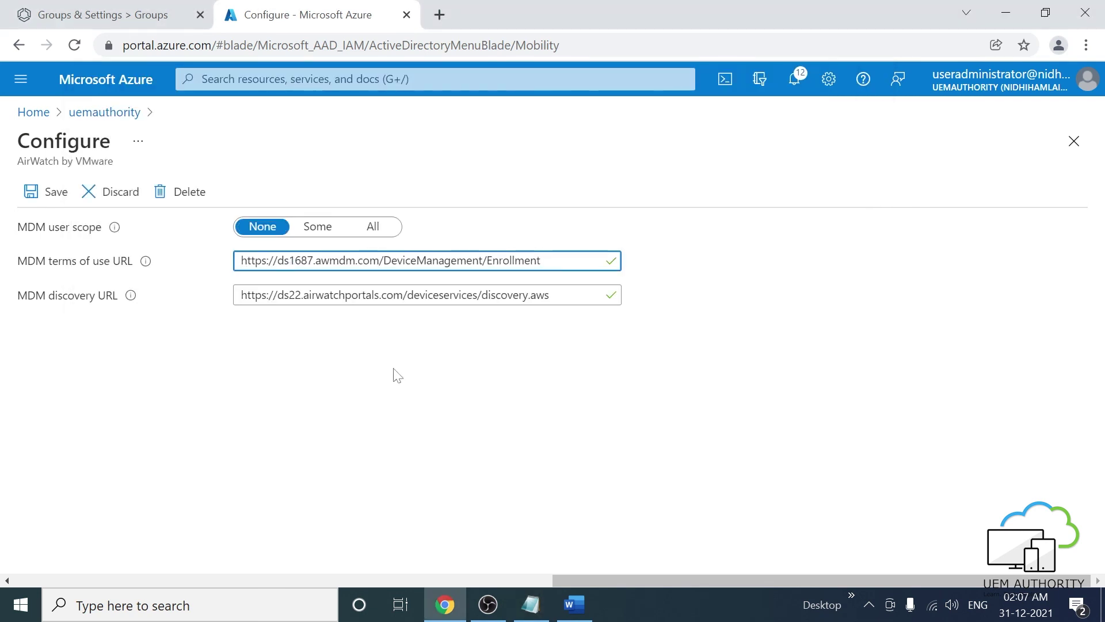
- Replace the MDM discovery URL with the ds1687 value, set MDM user scope to All, and save
key("alt+Tab")
left_click_drag(452, 115, 76, 116)
key("ctrl+c")
key("alt+Tab")
key("Tab")
key("ctrl+v")
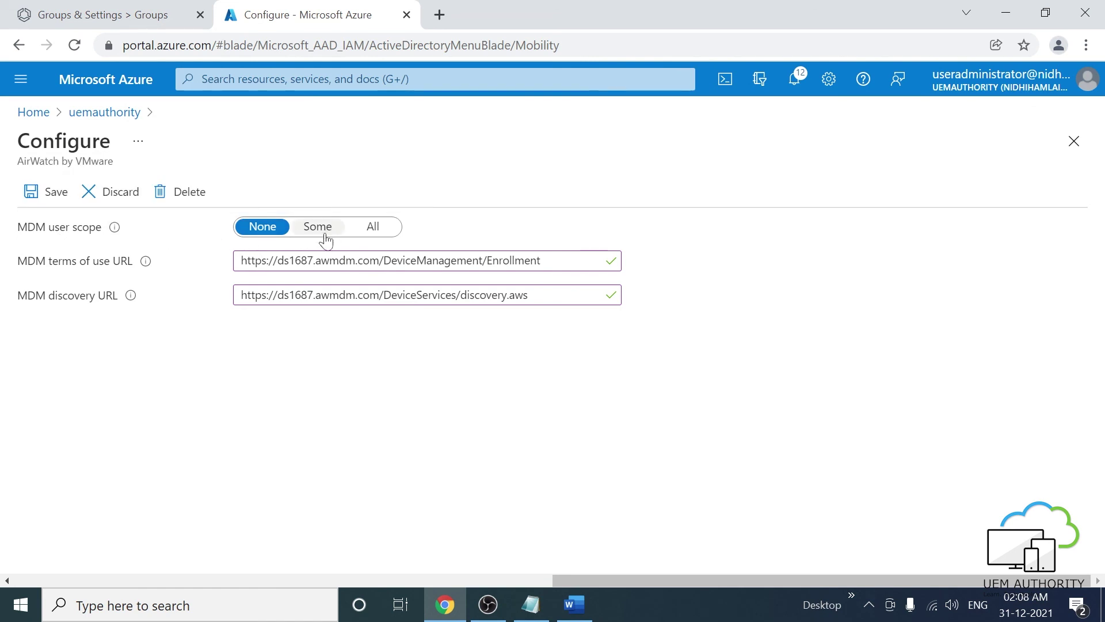
left_click(321, 231)
left_click(377, 230)
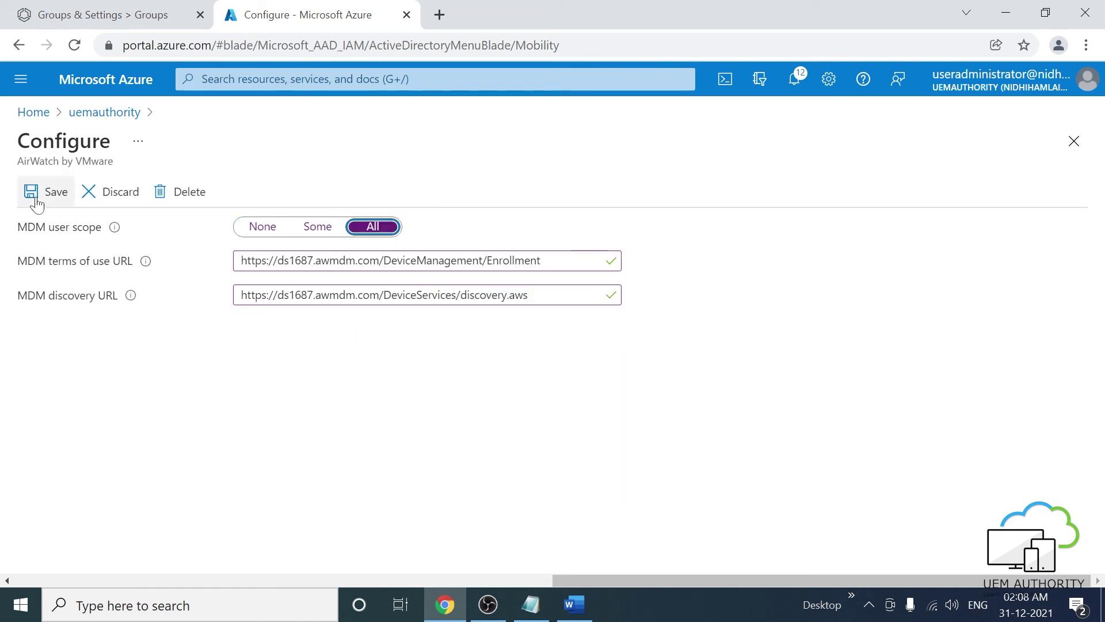
left_click(42, 198)
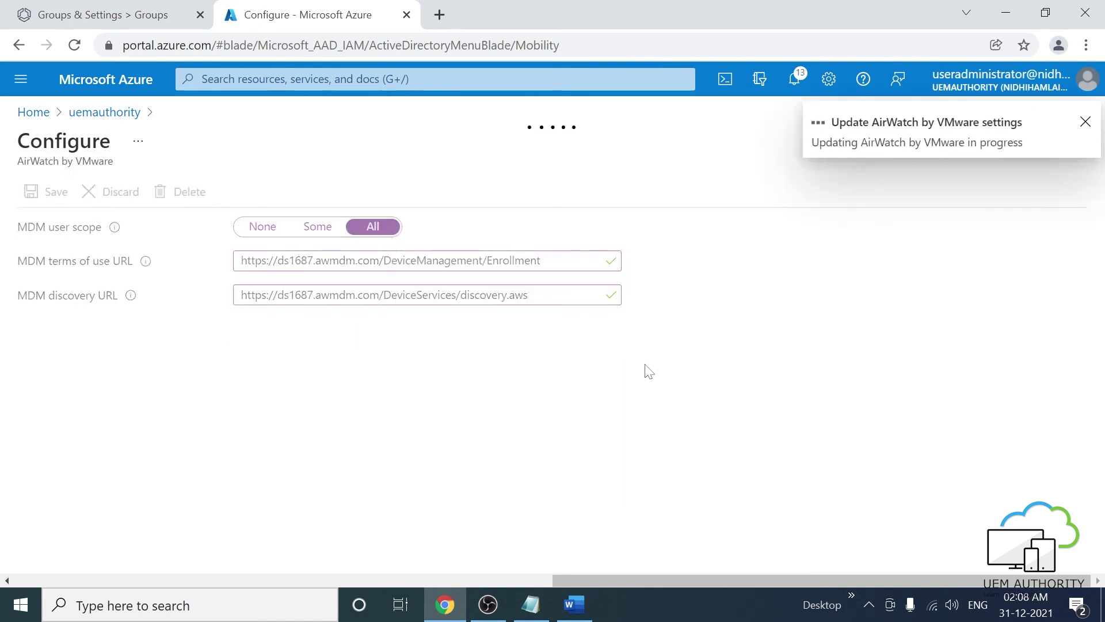